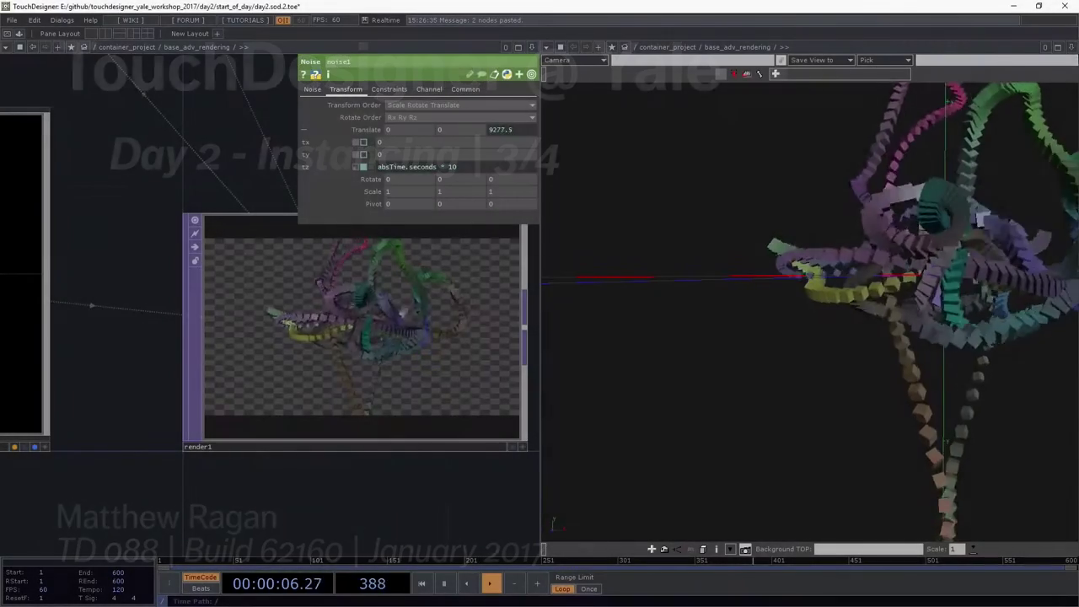
- Close the second pane with the 3D geometry view so the network editor fills the workspace
click(1072, 48)
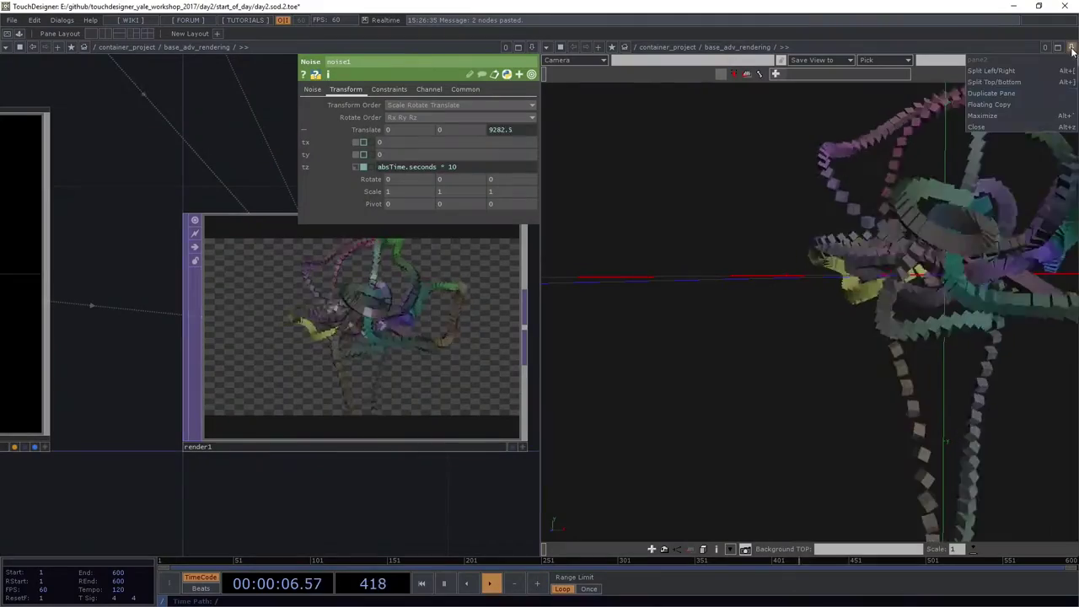
click(980, 126)
scroll(506, 350, up, 6)
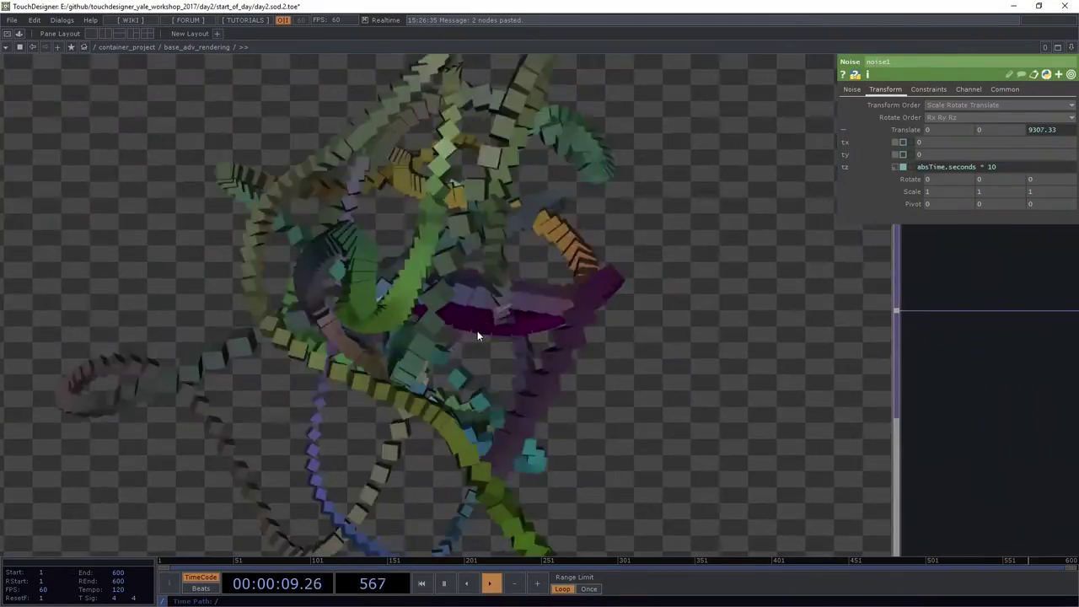
scroll(466, 326, down, 6)
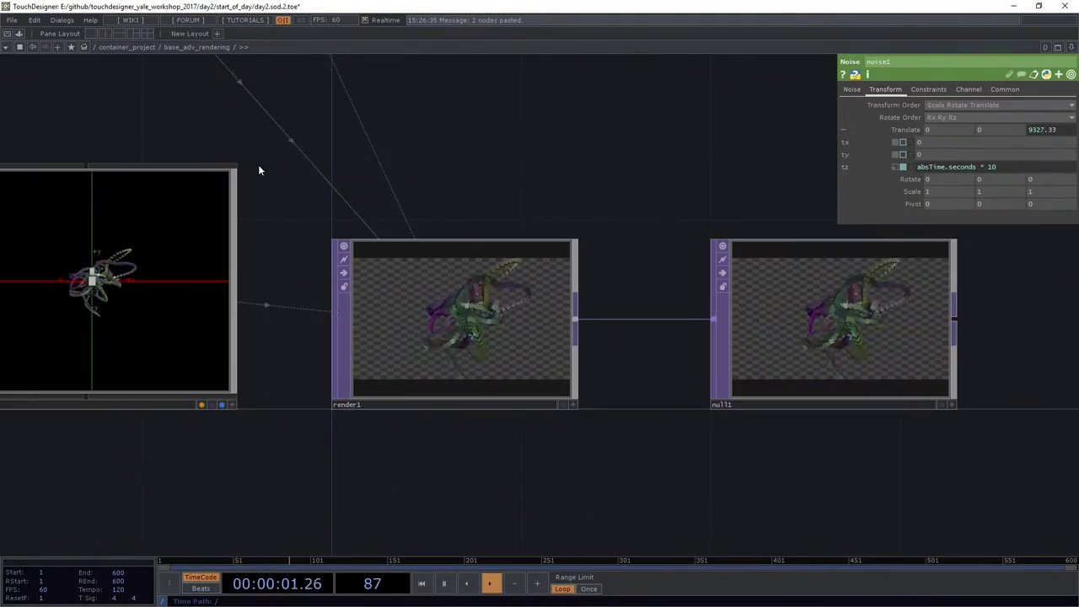
- Inside geo1, set box1's Scale to 0.01, and return to the base_adv_rendering network to check render1's output
drag(259, 168, 338, 393)
scroll(338, 401, down, 2)
scroll(236, 258, up, 5)
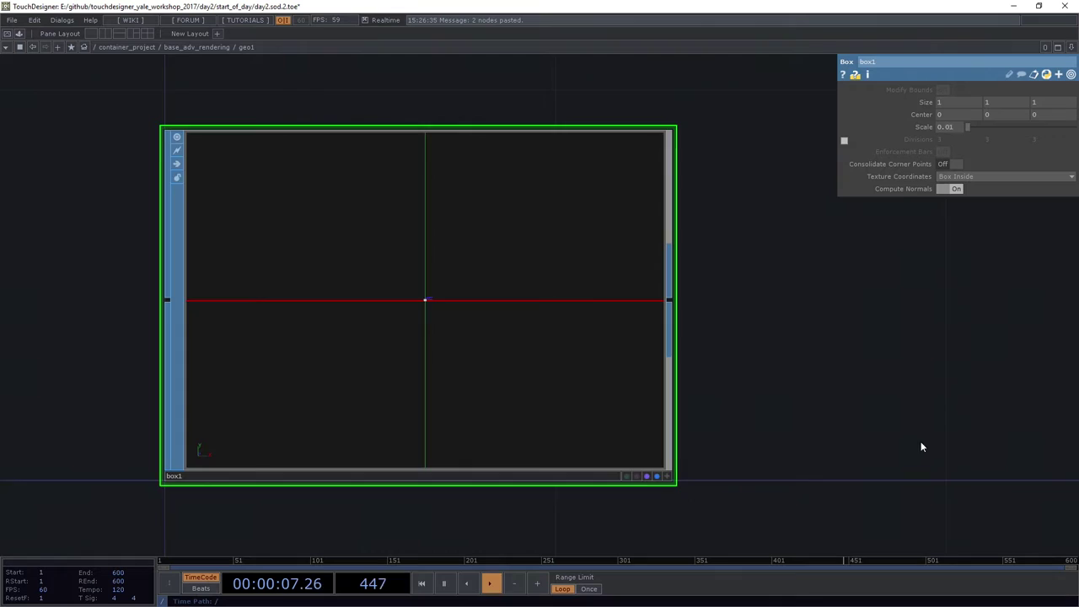
scroll(653, 376, down, 6)
drag(738, 499, 501, 256)
scroll(544, 473, up, 4)
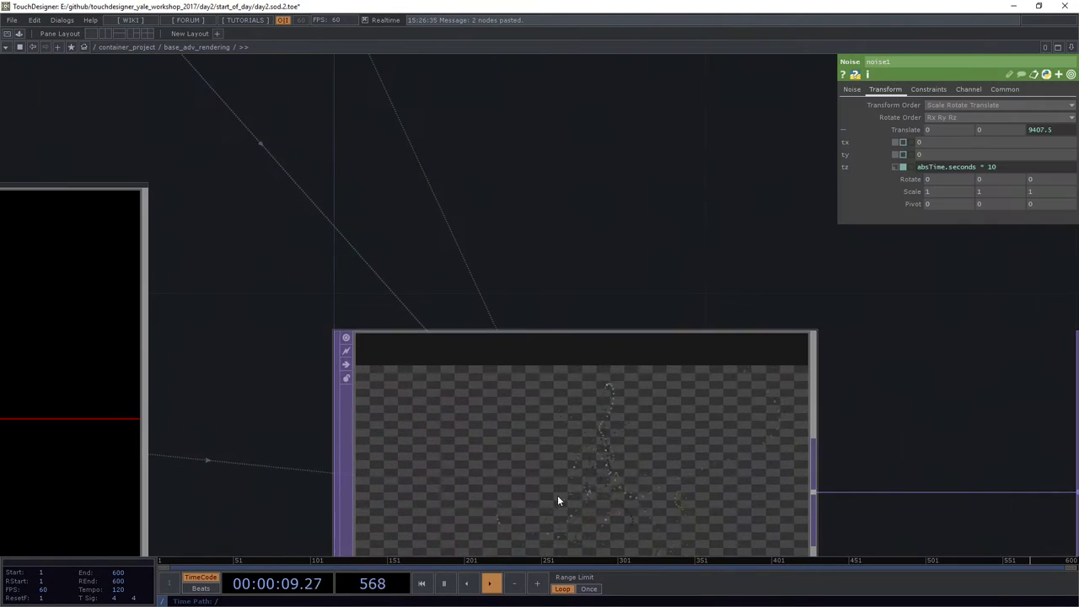
drag(616, 308, 461, 103)
scroll(475, 338, up, 3)
scroll(477, 359, down, 4)
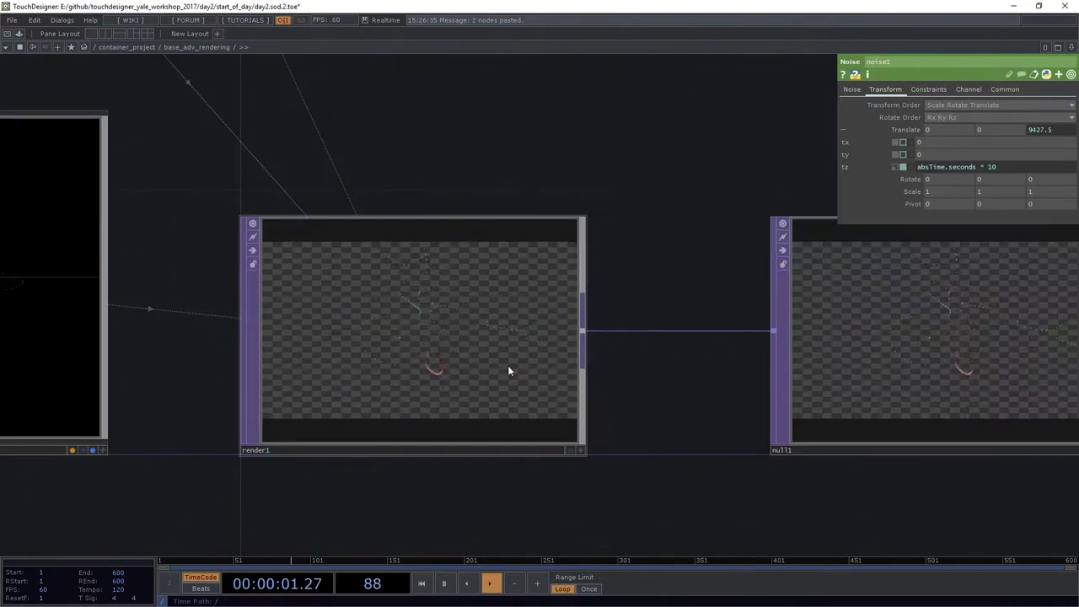
- Try showing null1's output as the background of the network editor
drag(1014, 445, 588, 416)
click(597, 412)
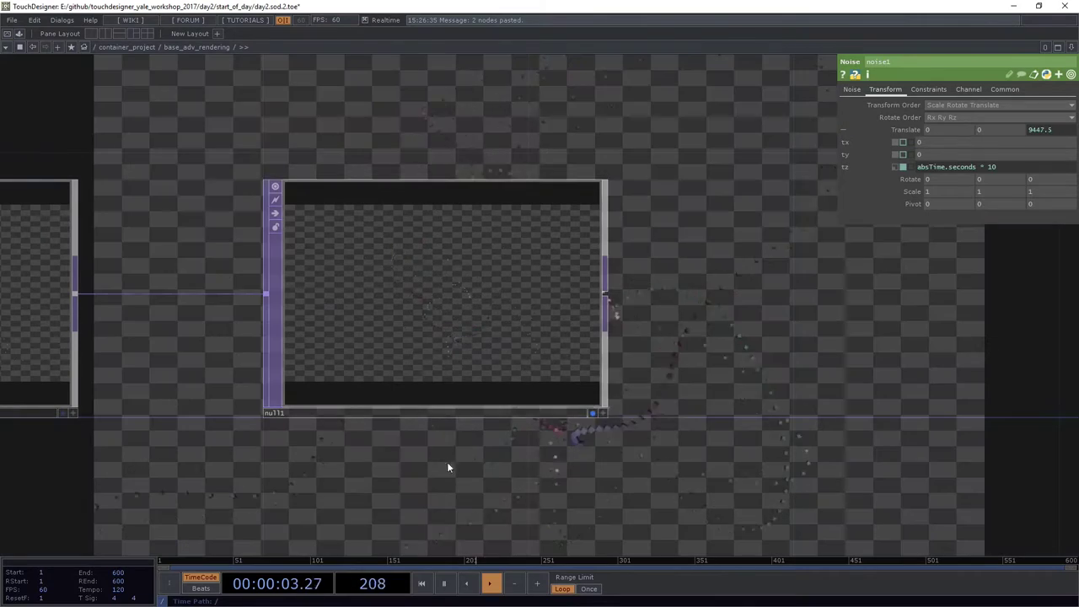
scroll(539, 456, down, 8)
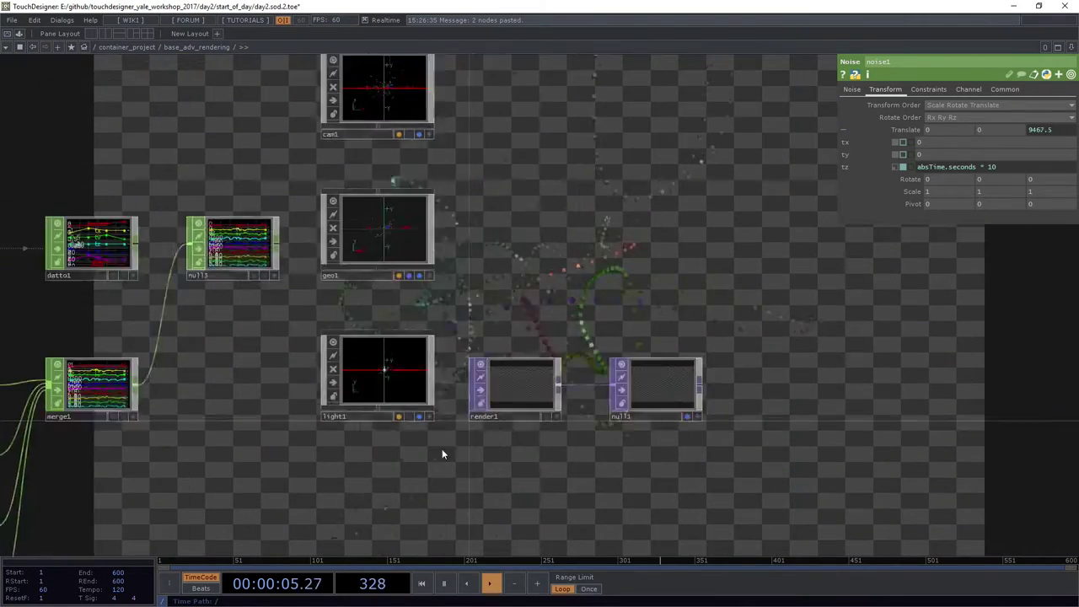
scroll(545, 432, up, 3)
click(565, 423)
- Open null1's output in a separate viewer window, make it smaller and place it clear of the CHOP network
right_click(565, 423)
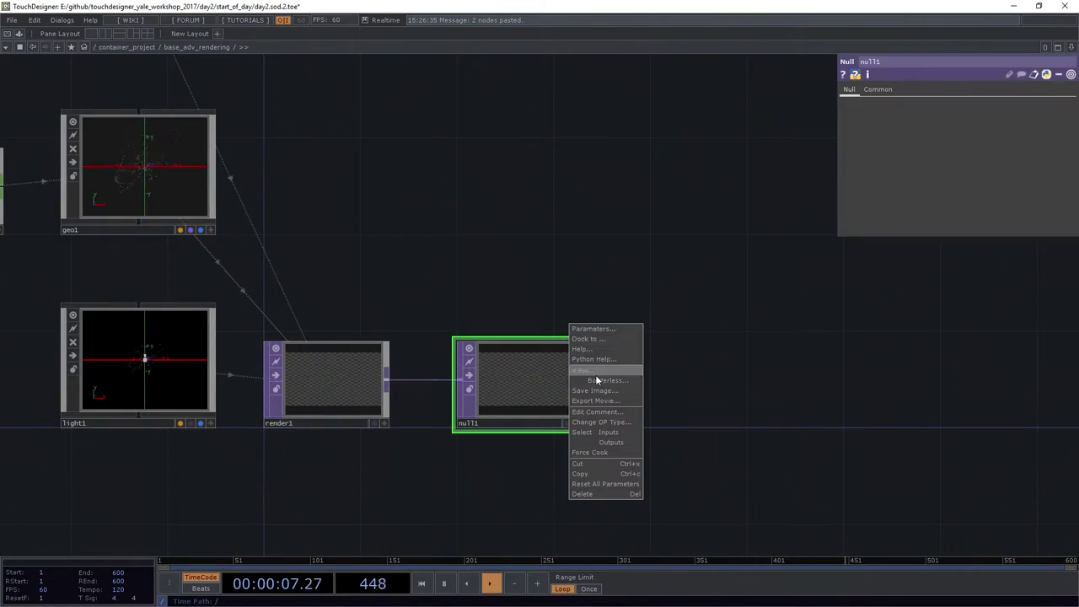
click(600, 376)
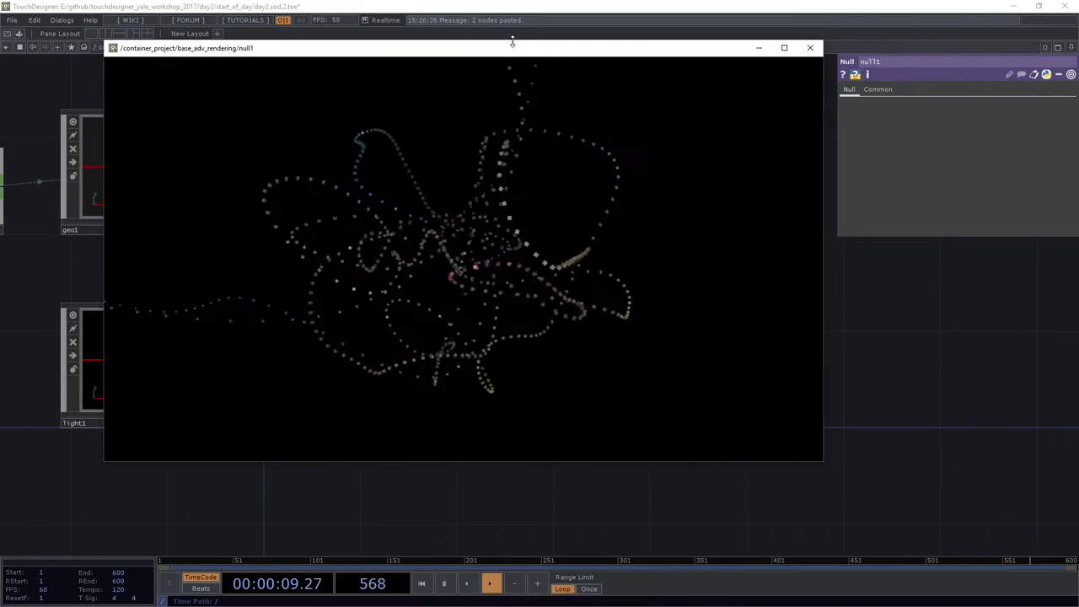
drag(520, 36, 843, 277)
drag(527, 235, 651, 131)
- Change the units of noise1's channel Start and End from seconds to samples
scroll(651, 131, down, 3)
drag(455, 267, 495, 241)
scroll(496, 241, down, 1)
scroll(245, 156, up, 3)
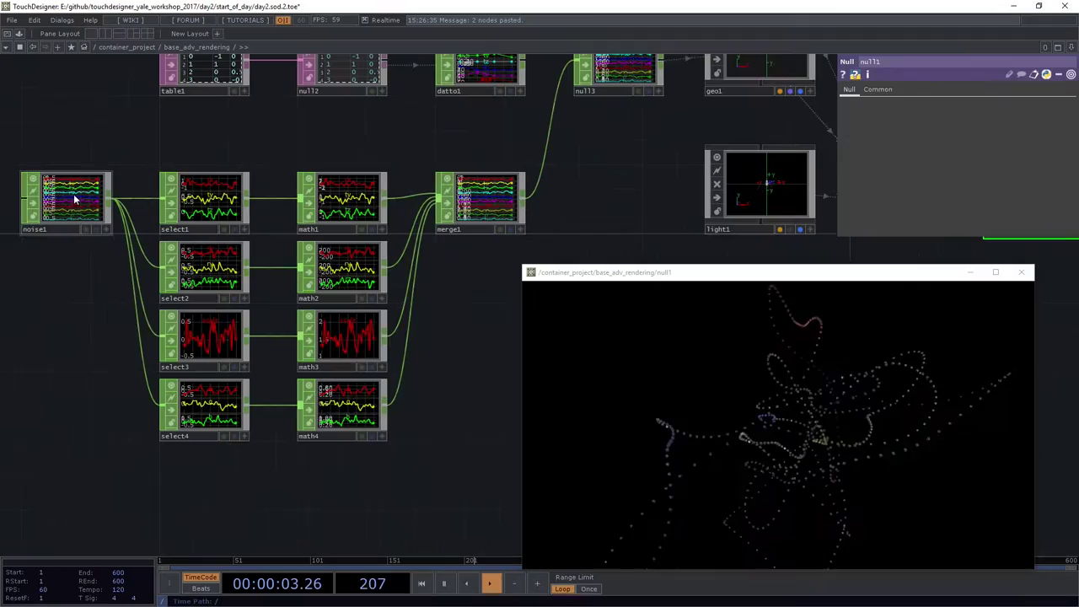
click(90, 199)
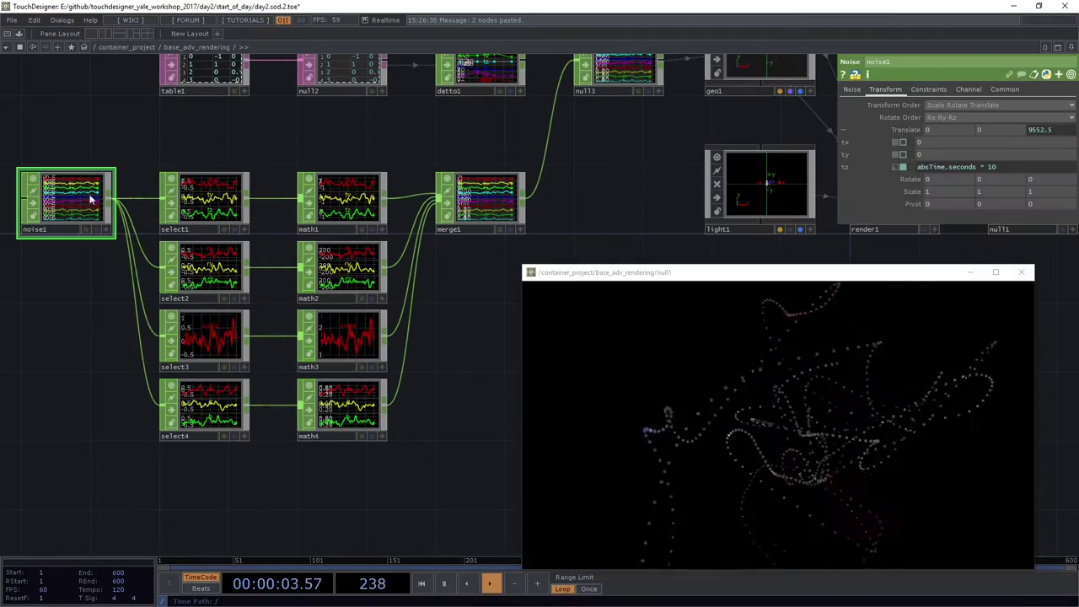
click(965, 90)
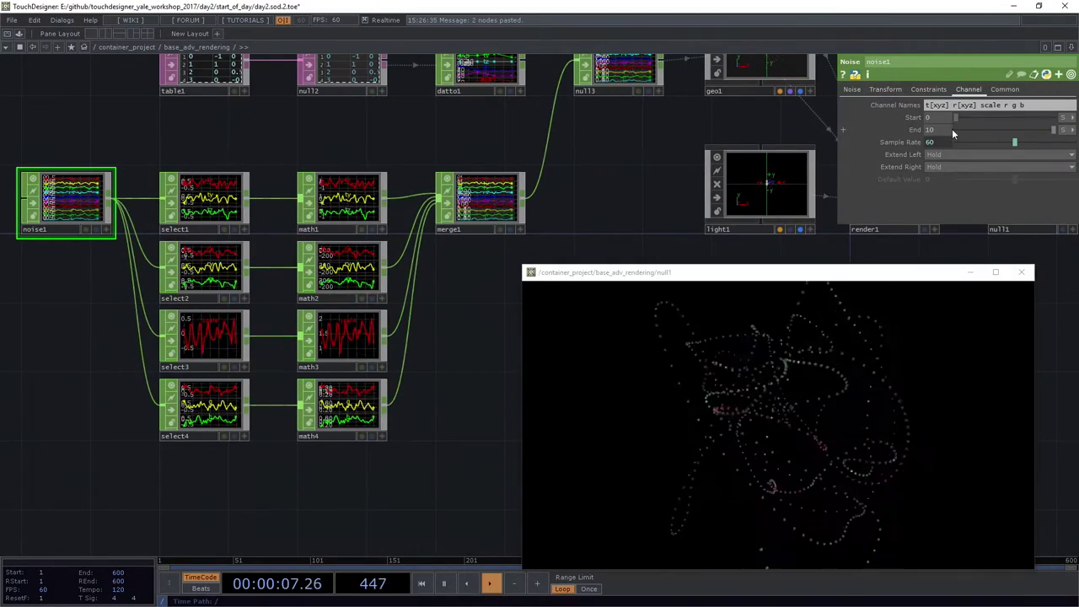
click(1063, 129)
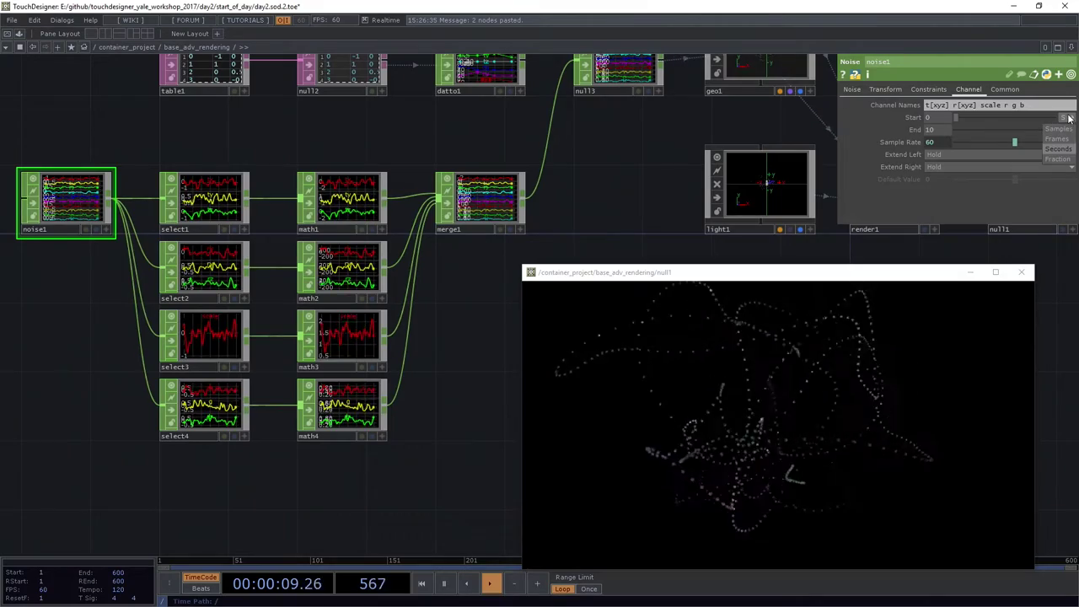
click(1064, 131)
click(1068, 131)
click(1060, 142)
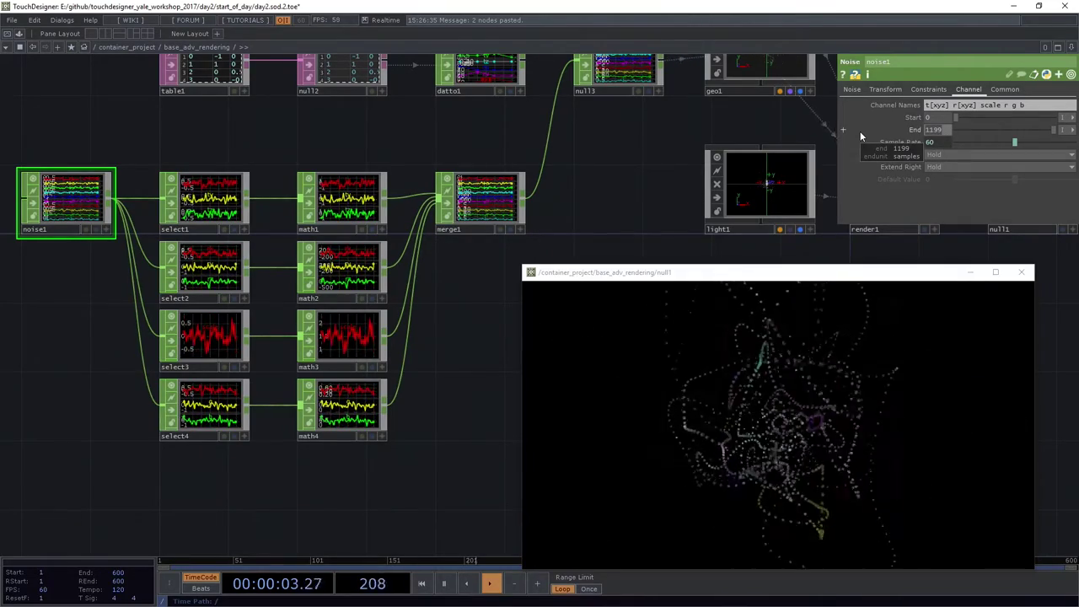
- Set noise1's channel End to 400 samples and raise it to 4000 samples
text(400)
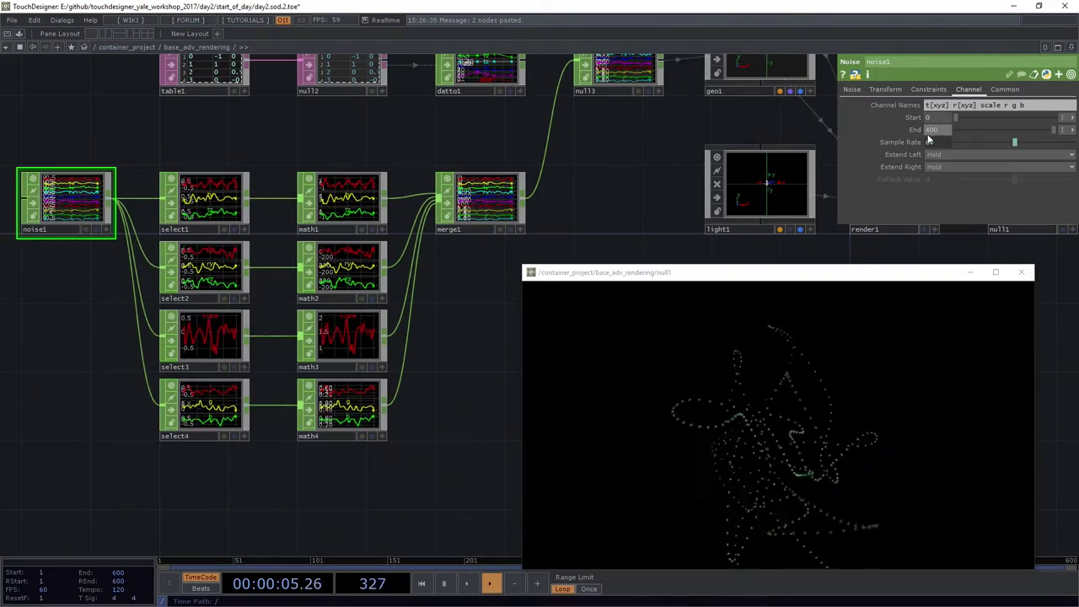
click(939, 129)
text(0)
key(Return)
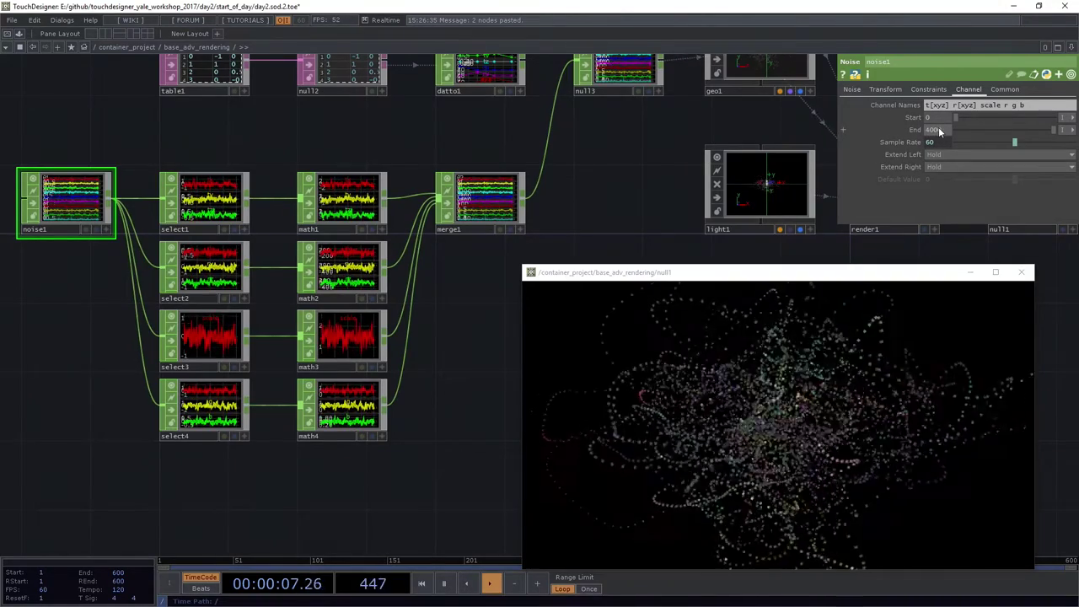
click(936, 129)
text(4000)
key(Return)
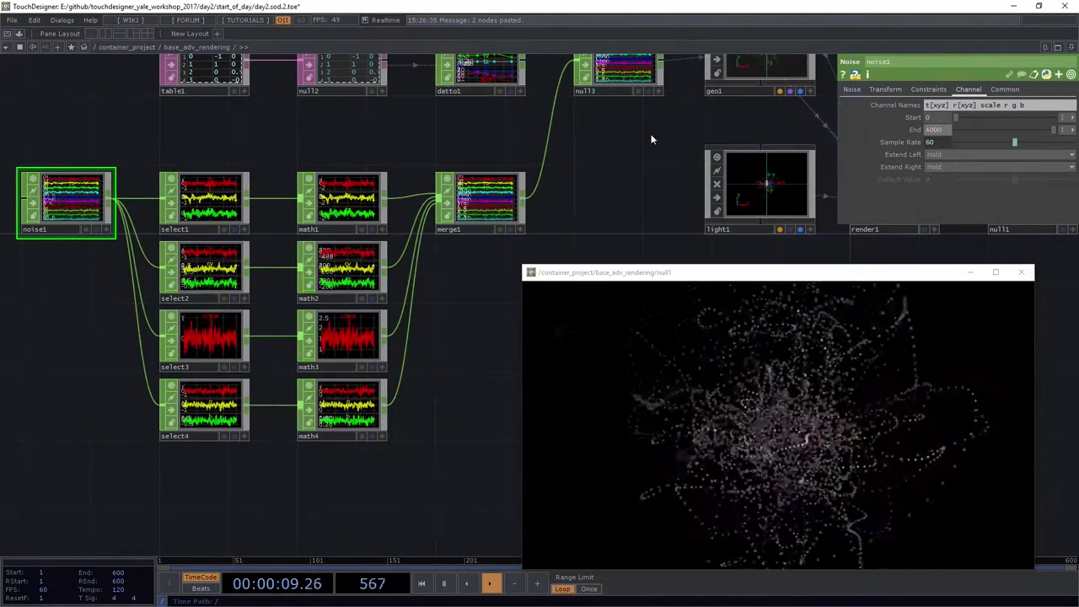
- Undo the accidental resize of geo1 and set noise1's channel End to 10000 samples
drag(651, 139, 362, 184)
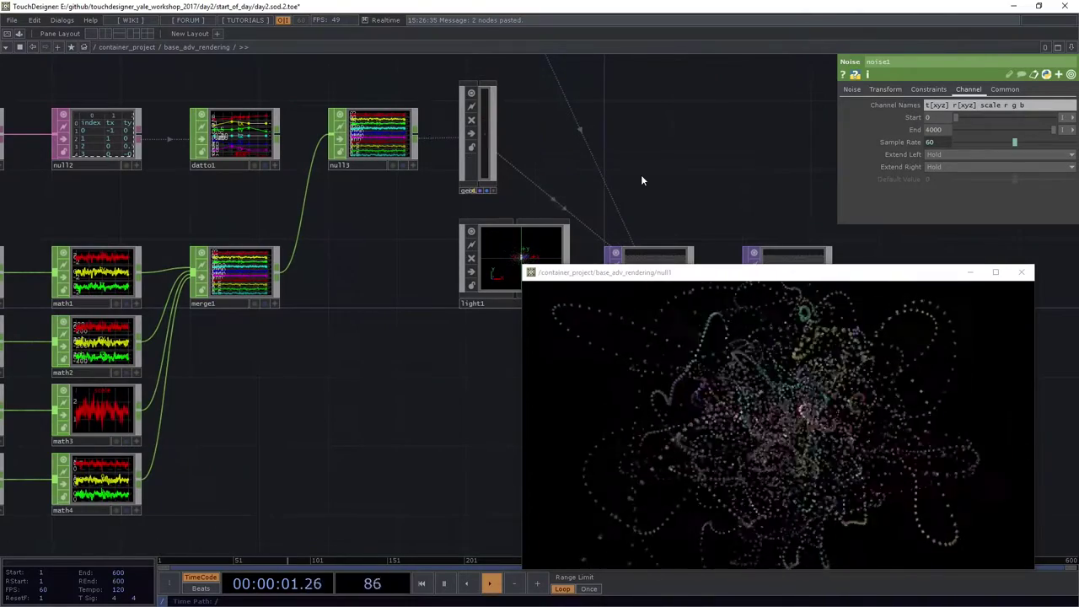
key(ctrl+z)
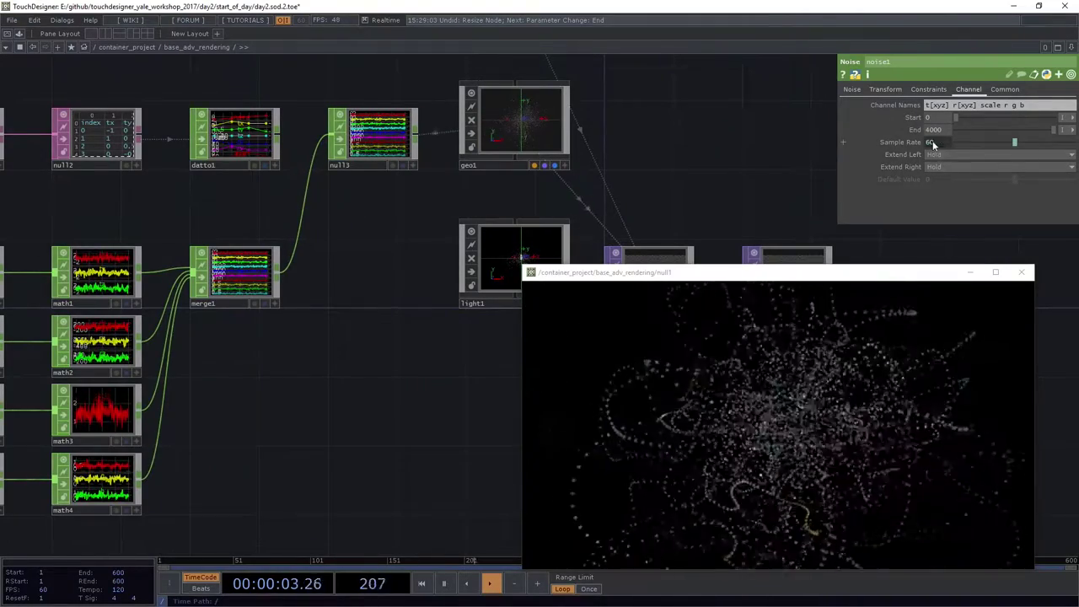
drag(945, 132, 874, 131)
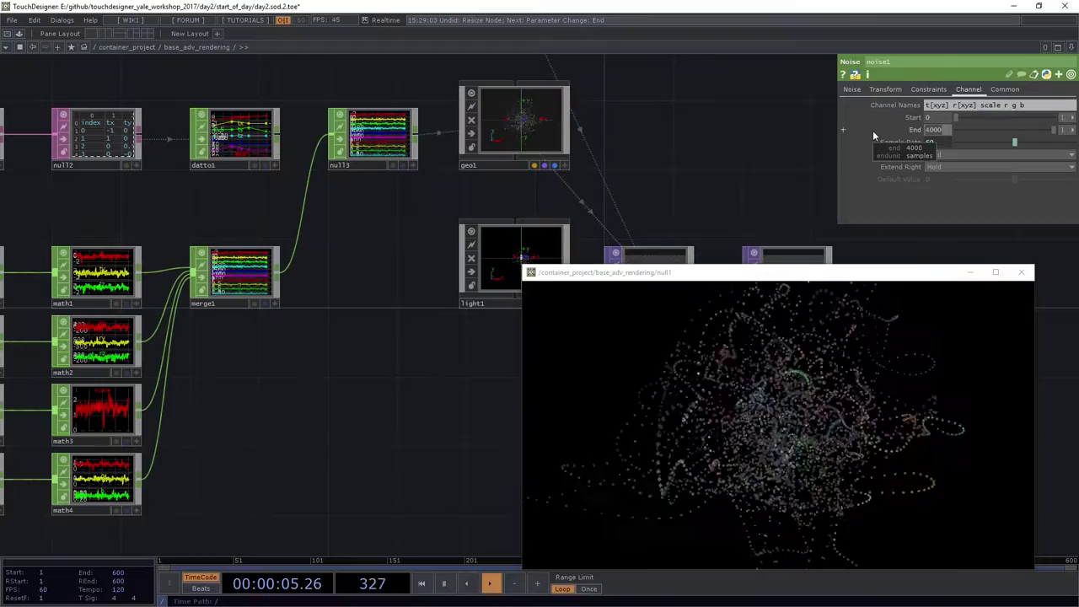
text(10000)
key(Return)
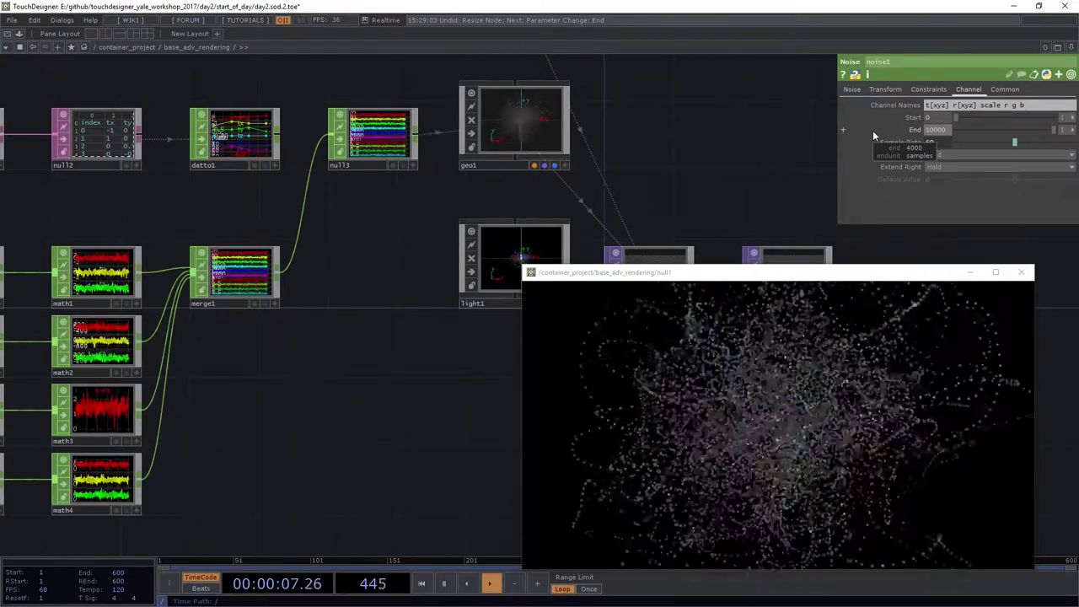
- Check noise1's operator information and reduce its channel End to 1000 samples
drag(673, 164, 410, 296)
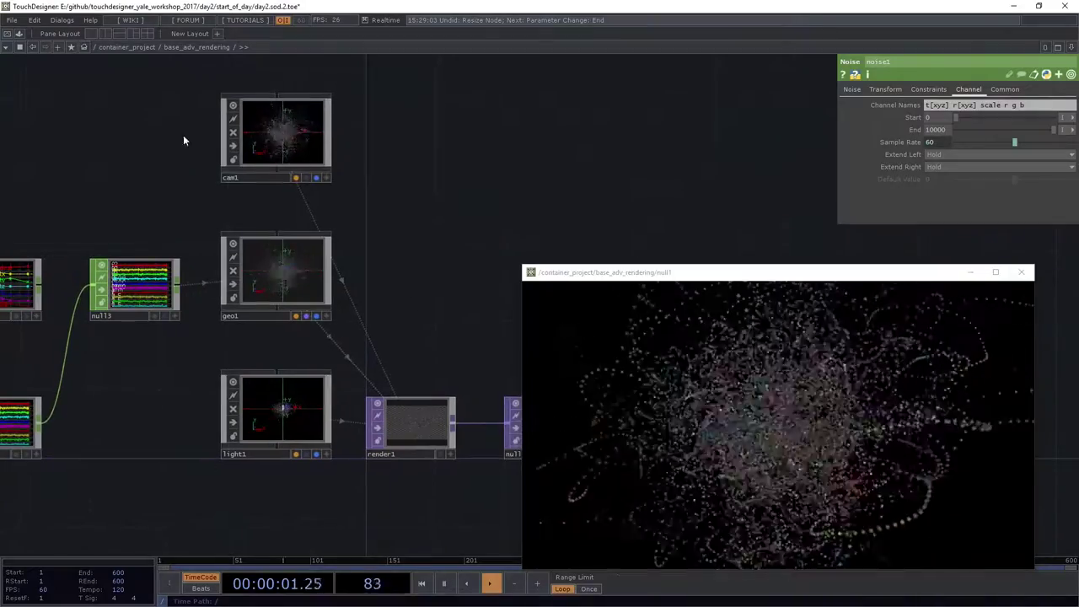
drag(158, 363, 453, 359)
drag(157, 194, 252, 182)
middle_click(89, 241)
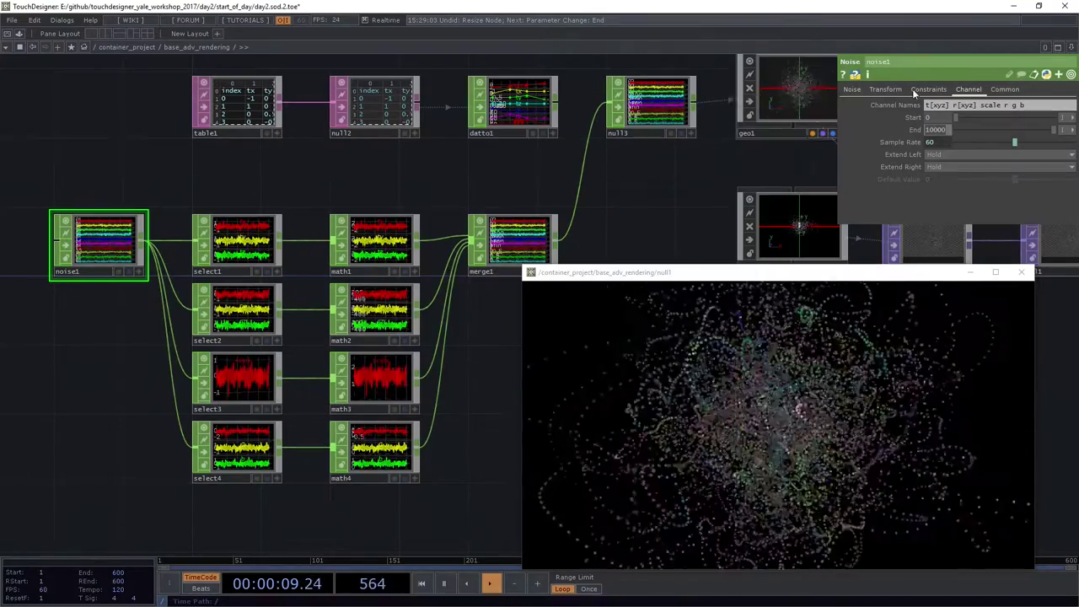
text(1000)
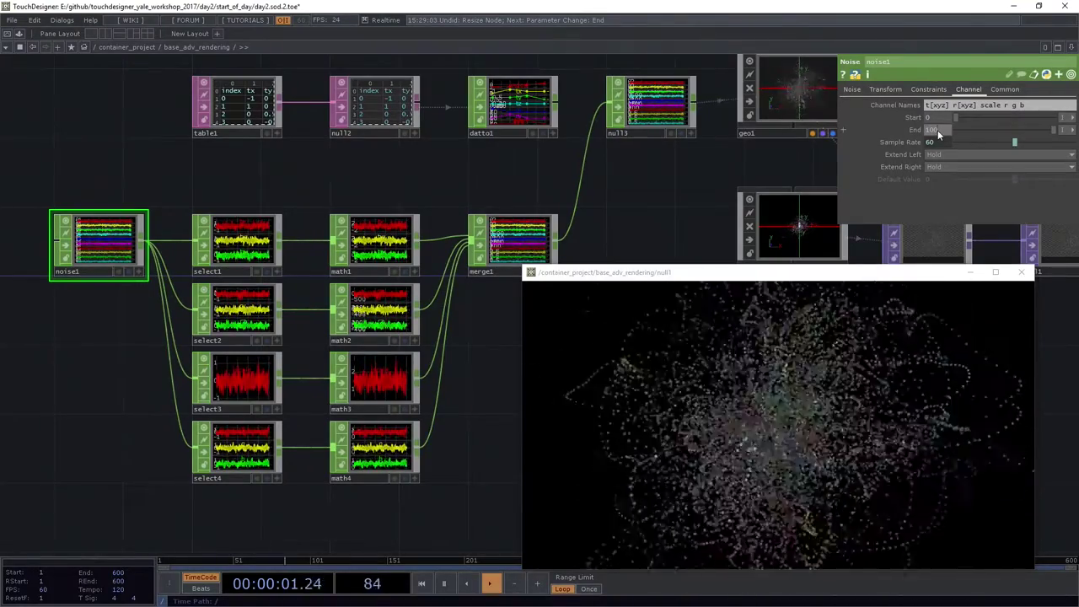
key(Return)
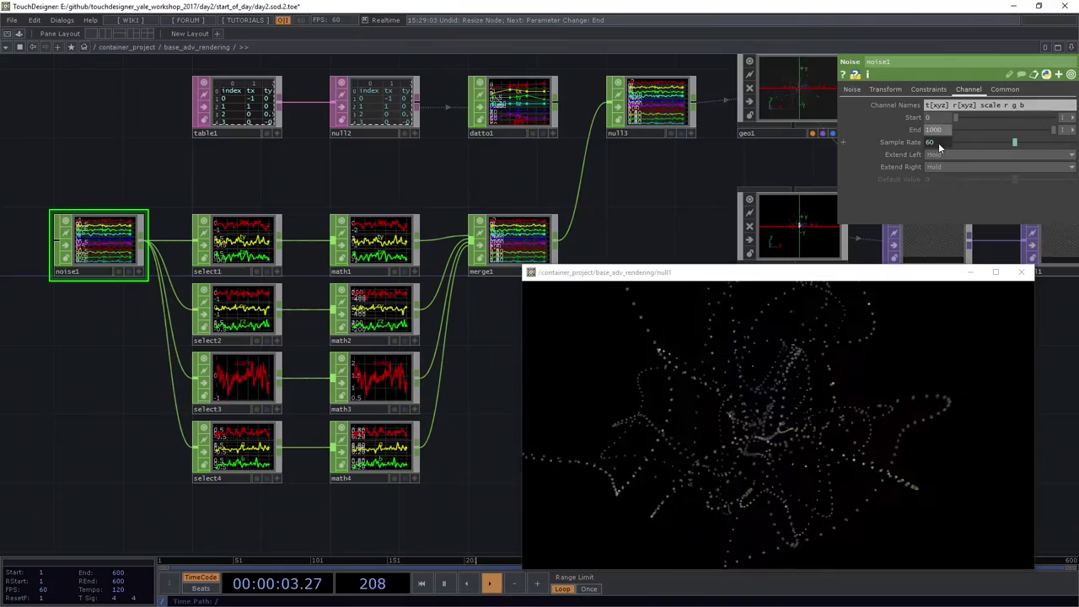
drag(617, 180, 271, 200)
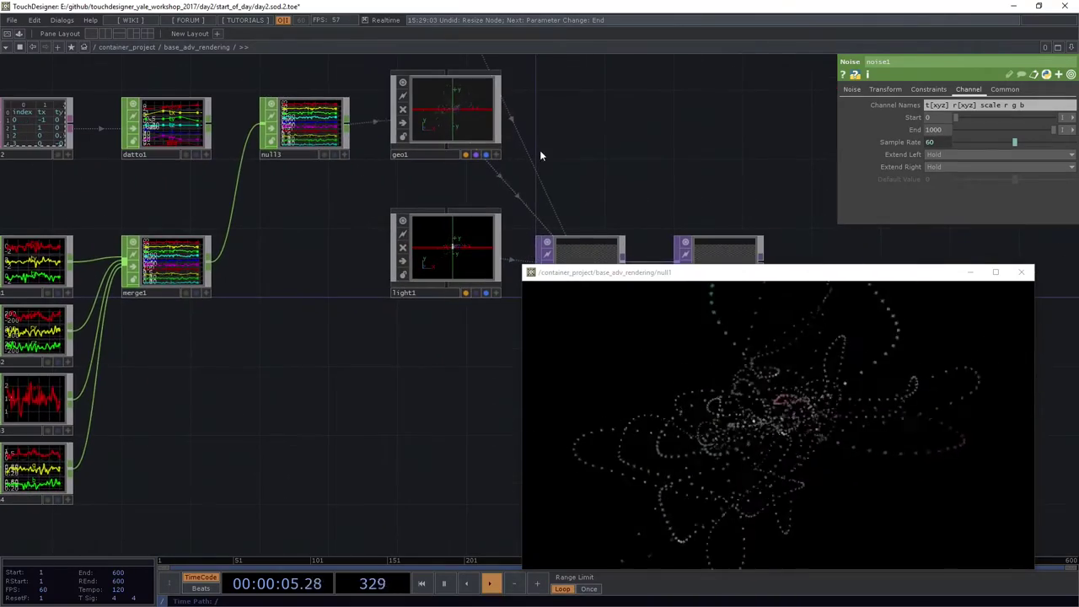
drag(10, 321, 240, 291)
drag(119, 126, 144, 154)
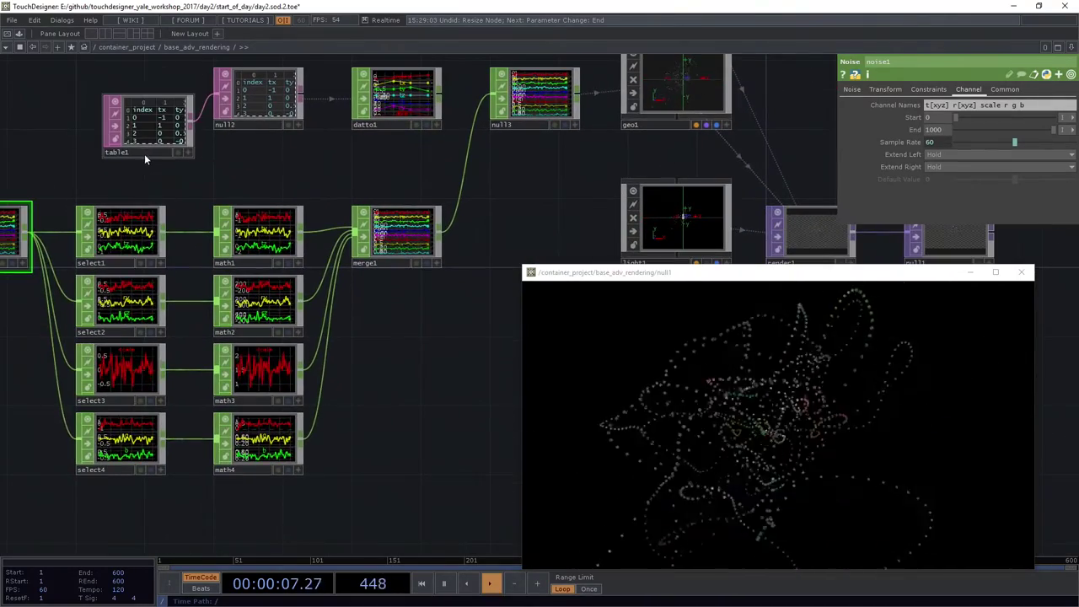
key(ctrl+z)
- Review noise1's information and channels, and switch its Translate Z from the time expression to the constant 0
drag(282, 160, 512, 138)
middle_click(81, 223)
scroll(380, 197, up, 4)
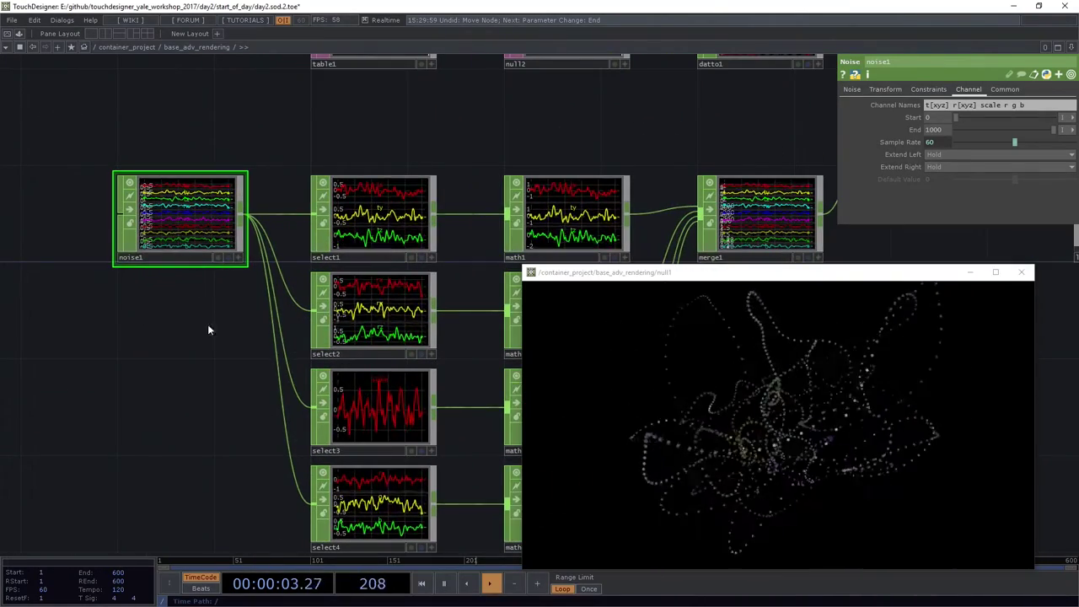
scroll(224, 357, down, 3)
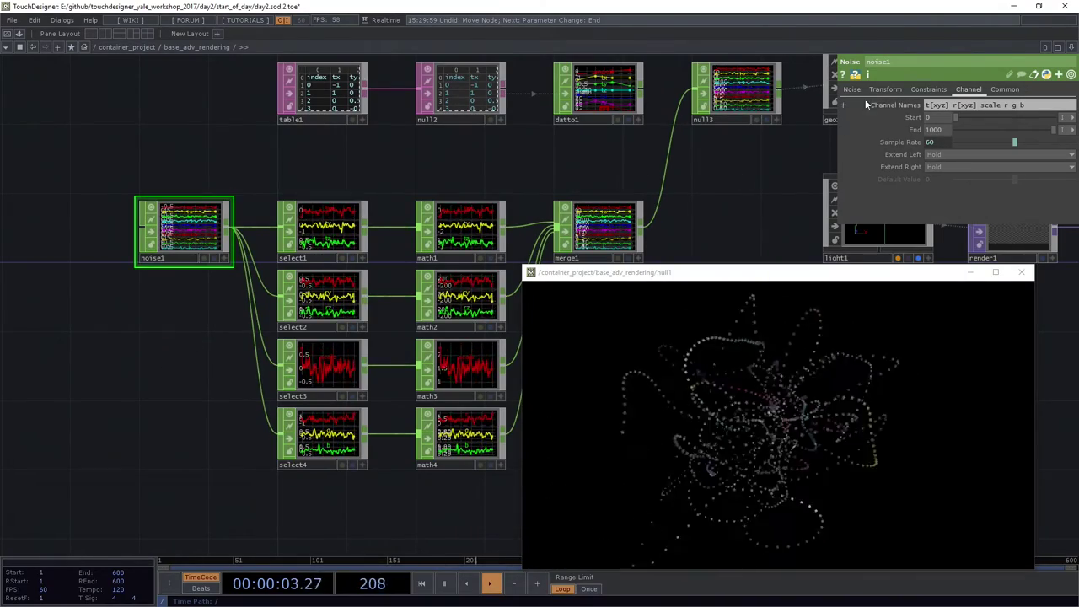
click(893, 91)
click(893, 165)
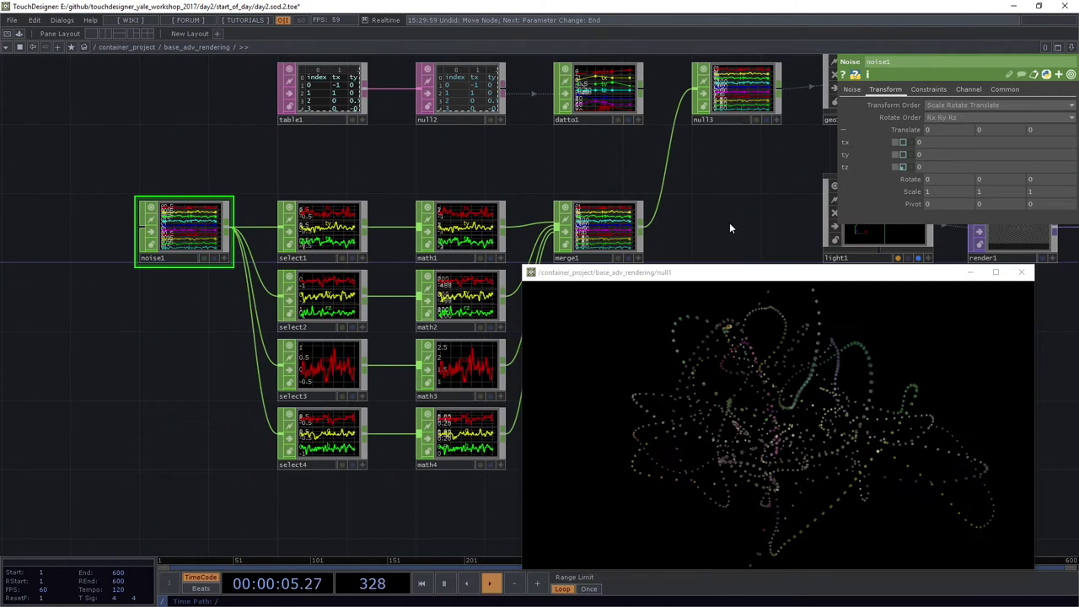
drag(167, 324, 108, 72)
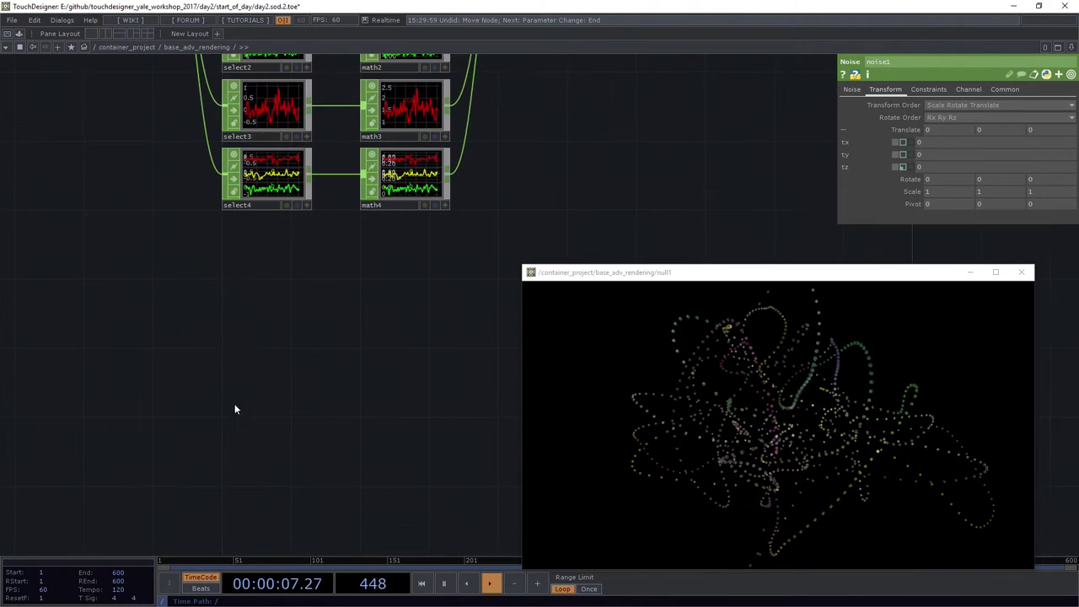
drag(235, 408, 233, 268)
key(Tab)
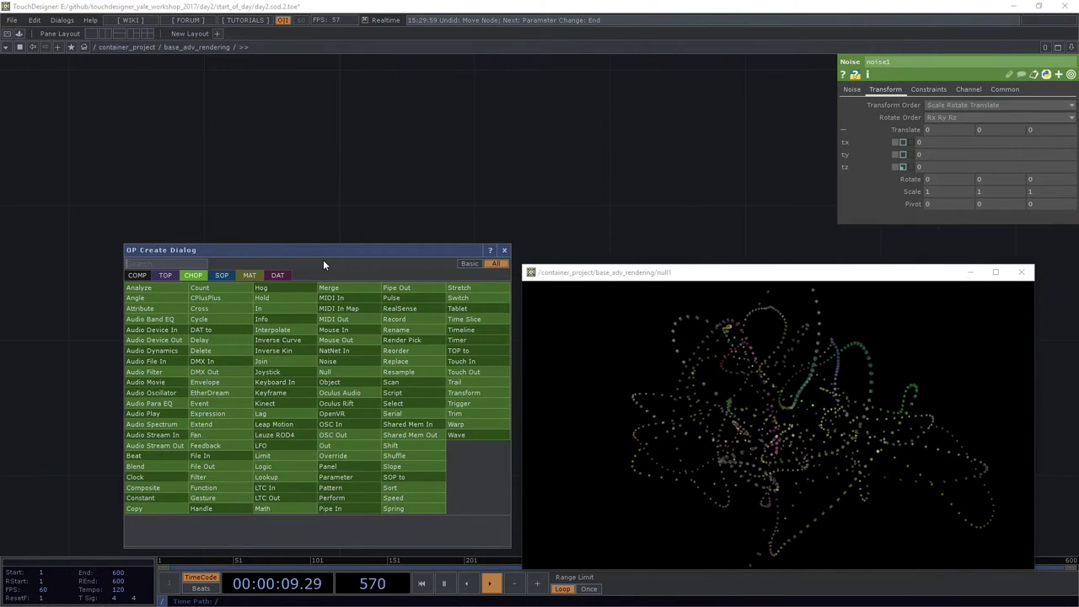
key(Escape)
key(h)
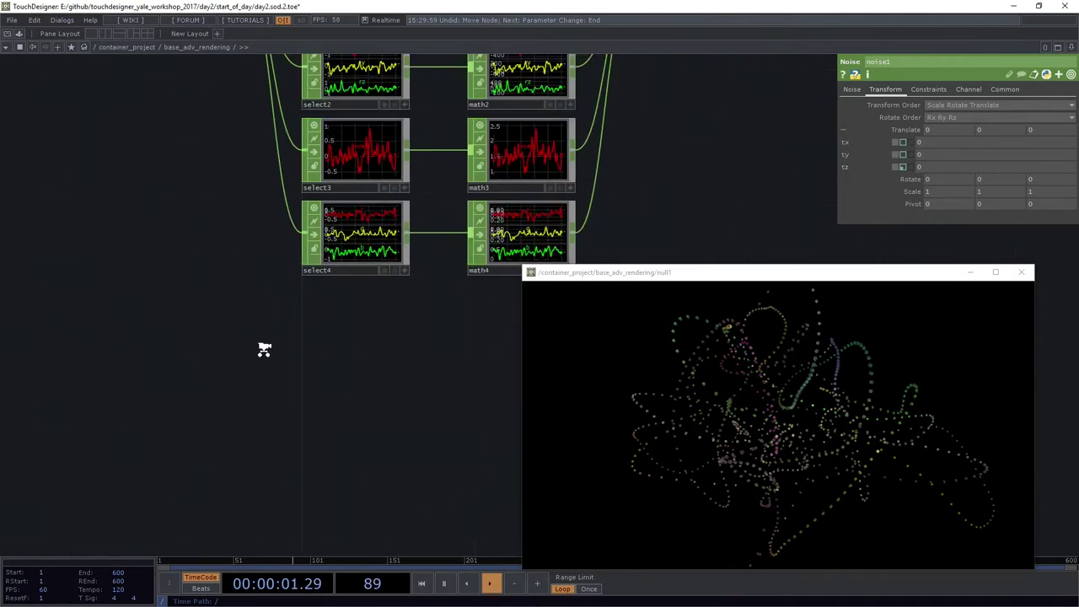
scroll(231, 191, up, 5)
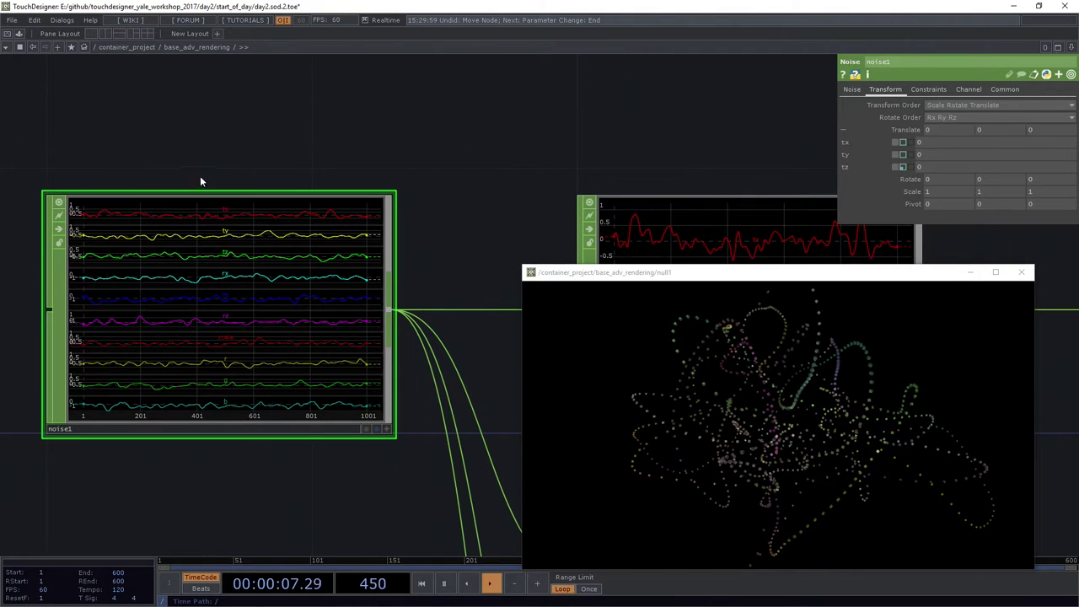
- Add a Constant TOP in the empty network space beside noise1
drag(200, 176, 262, 162)
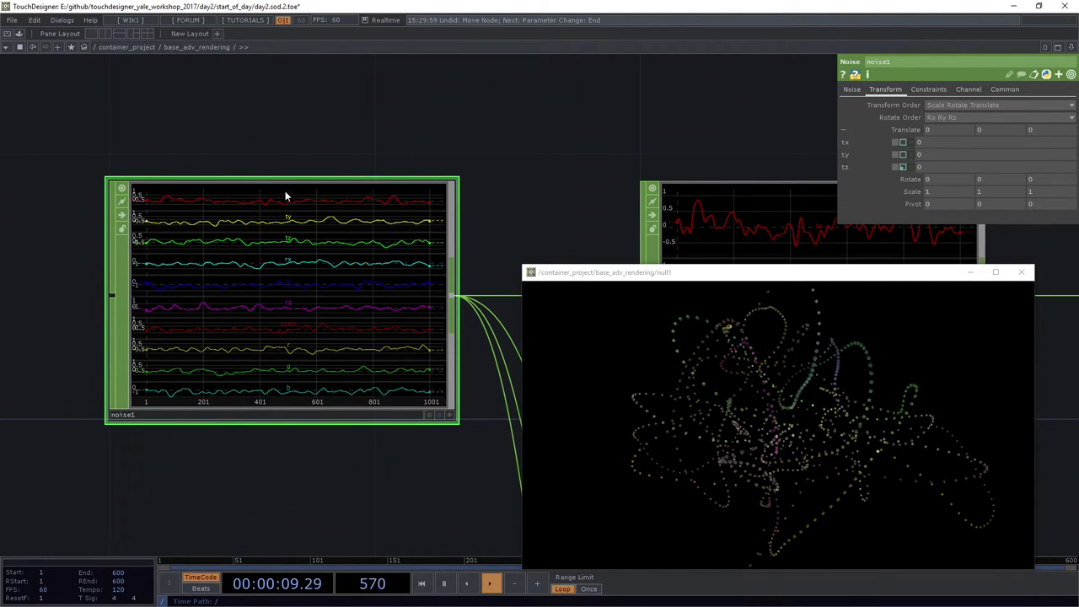
drag(226, 135, 394, 163)
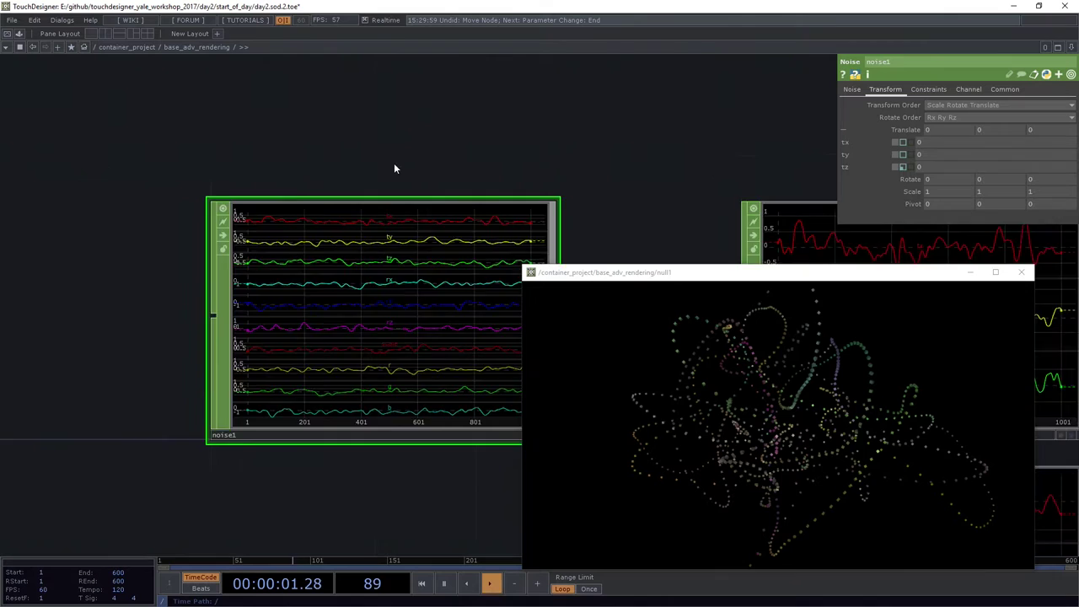
scroll(394, 163, down, 5)
drag(111, 174, 292, 235)
key(Tab)
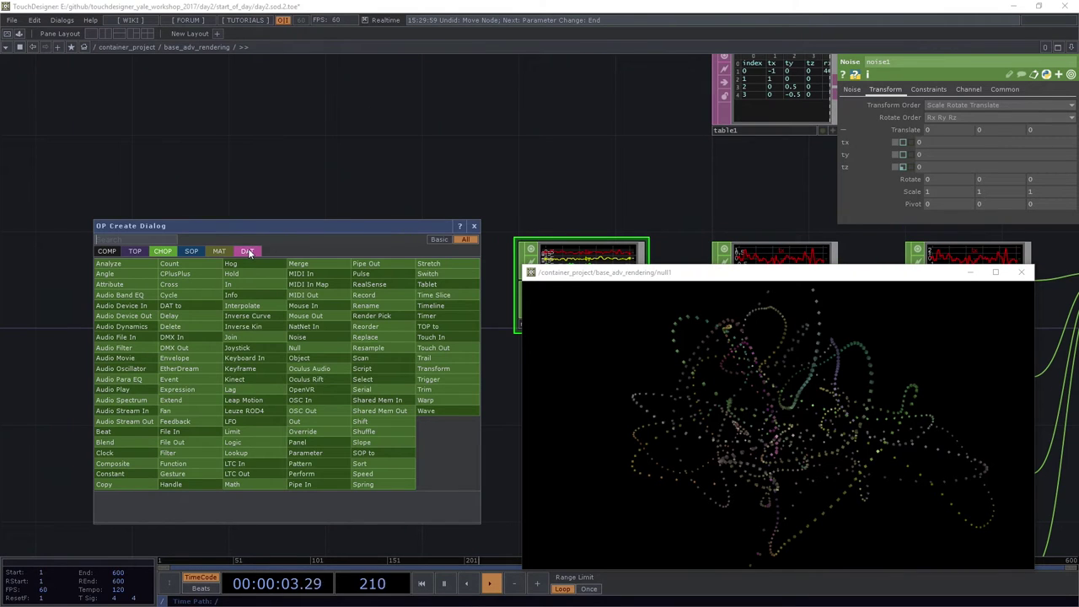
click(135, 252)
text(con)
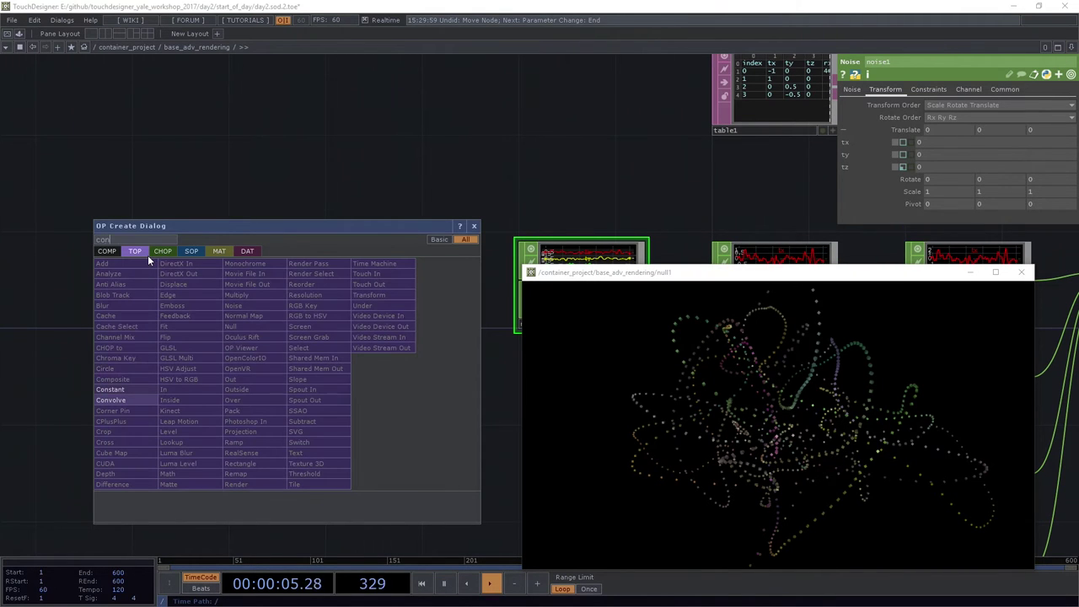
click(135, 390)
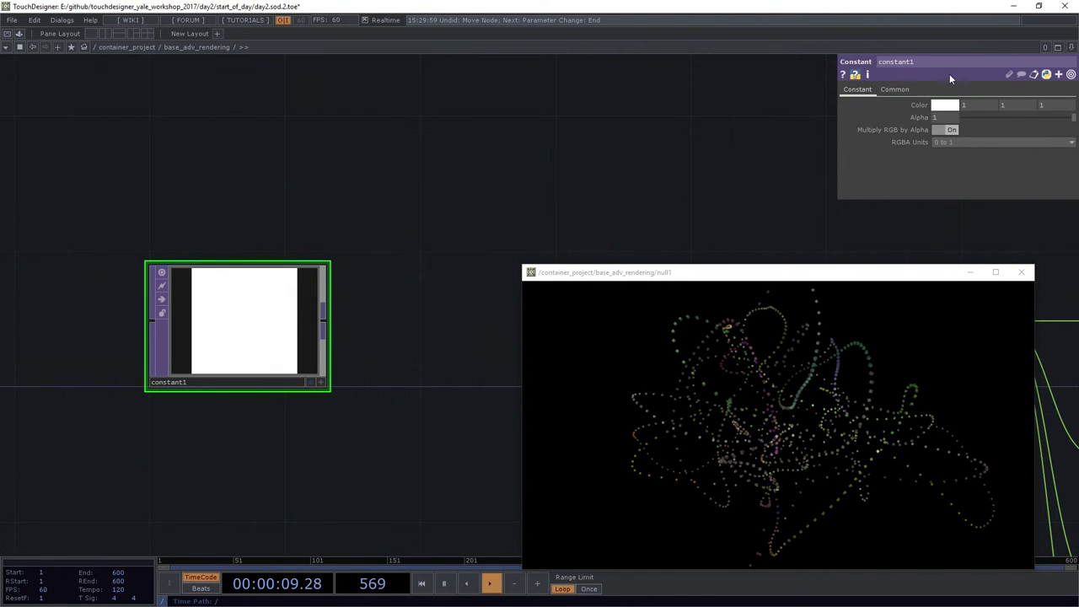
- Set constant1's resolution to 1 by 1 pixel
click(896, 89)
text(1)
key(Tab)
text(1)
key(Return)
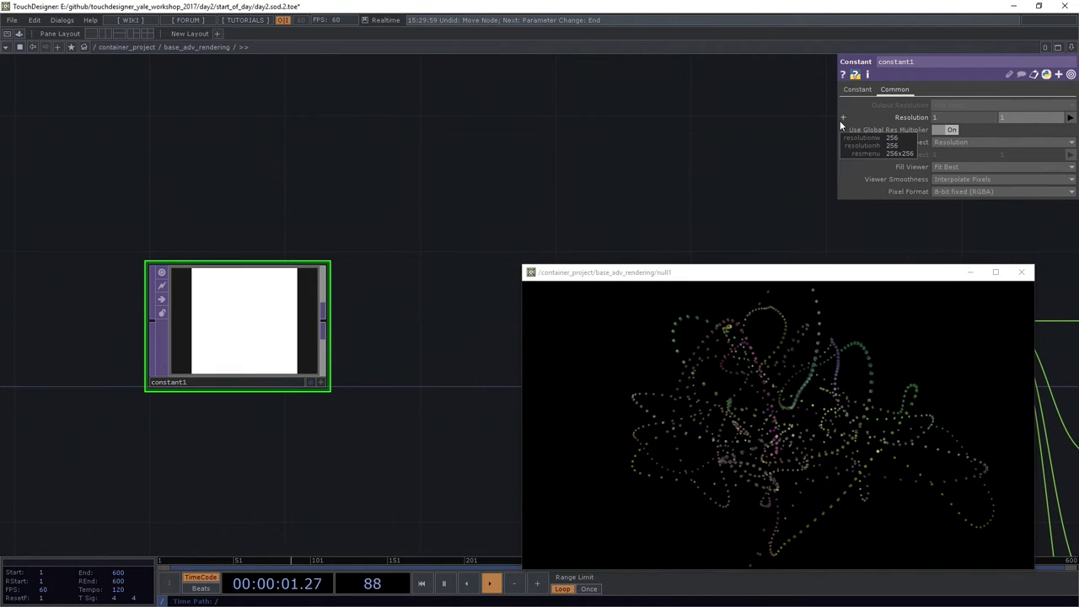
- Convert constant1's output to channels with a TOP to CHOP placed next to it
right_click(322, 323)
click(386, 236)
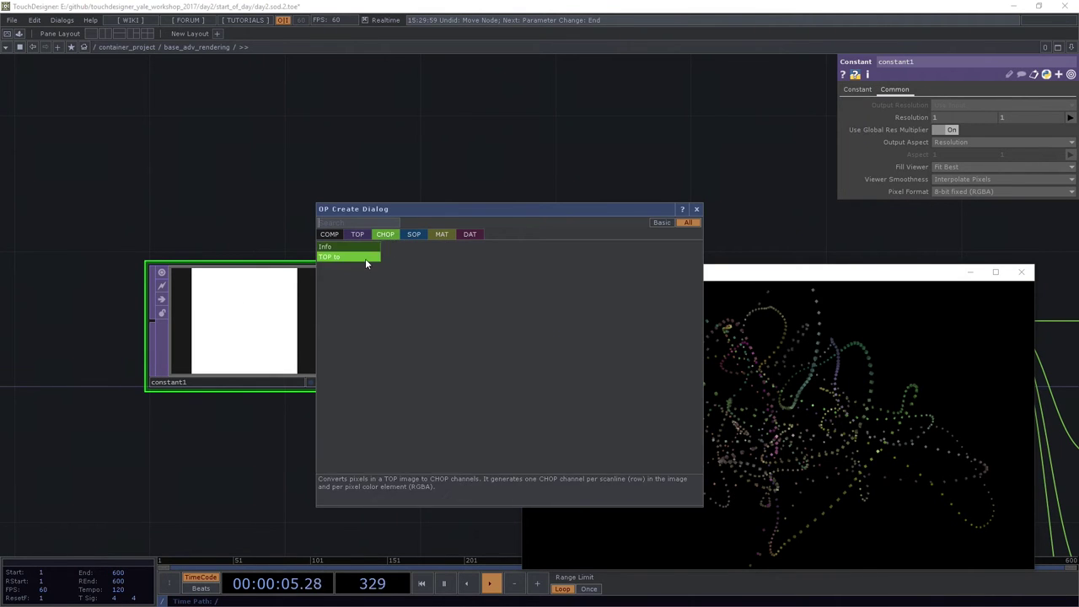
click(365, 258)
click(440, 268)
drag(420, 412, 353, 349)
drag(325, 250, 381, 306)
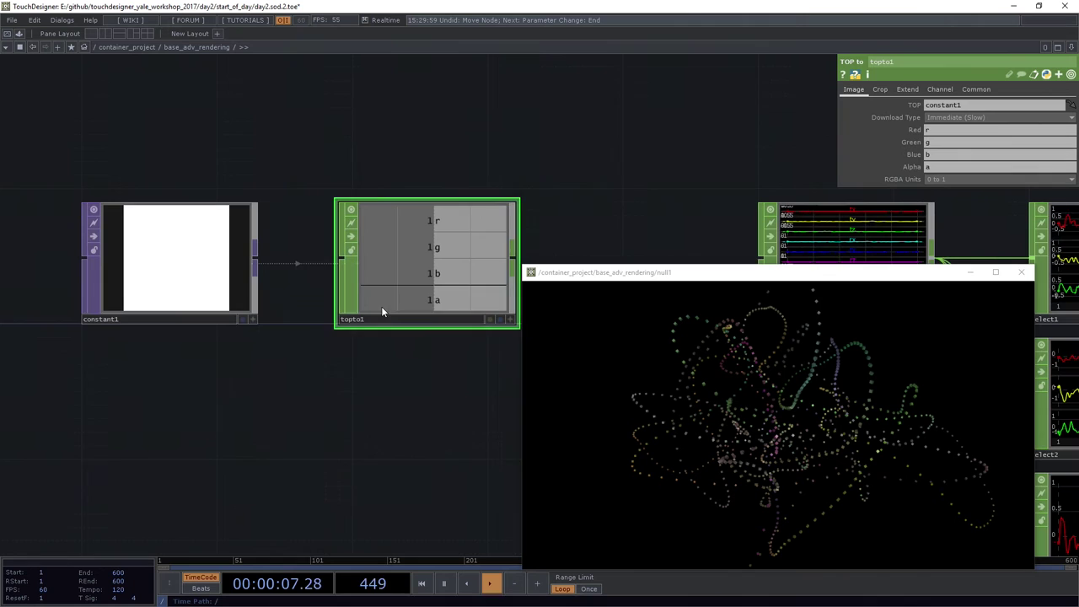
- Reduce constant1's alpha to about 0.959 and set its color to yellow with red about 0.914, green 1 and blue 0
click(193, 272)
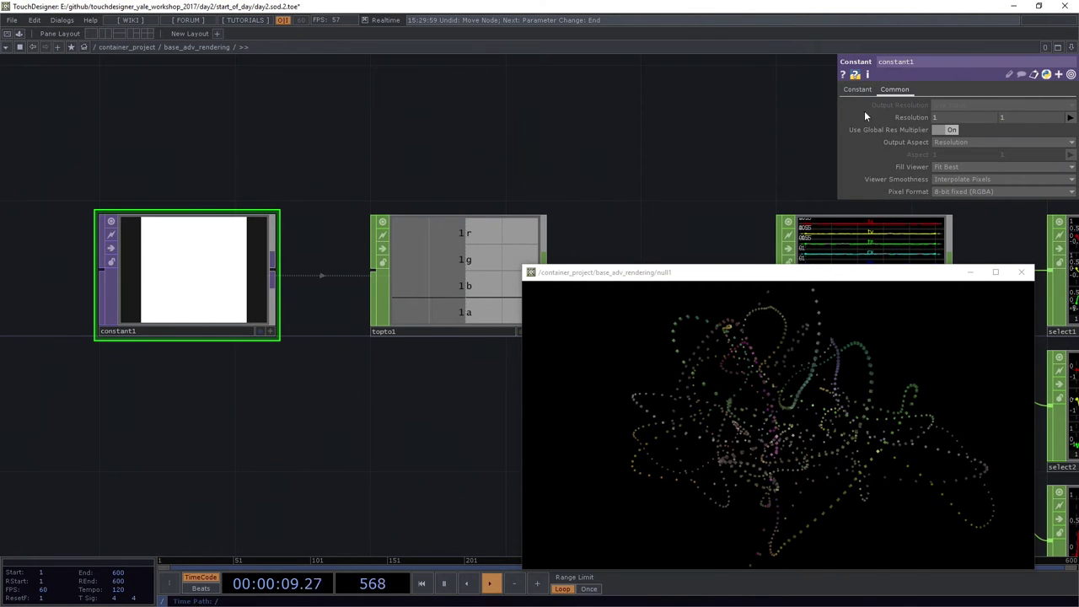
click(856, 90)
mouse_move(1073, 118)
mouse_down()
mouse_move(1055, 118)
mouse_move(1066, 119)
mouse_up()
click(946, 105)
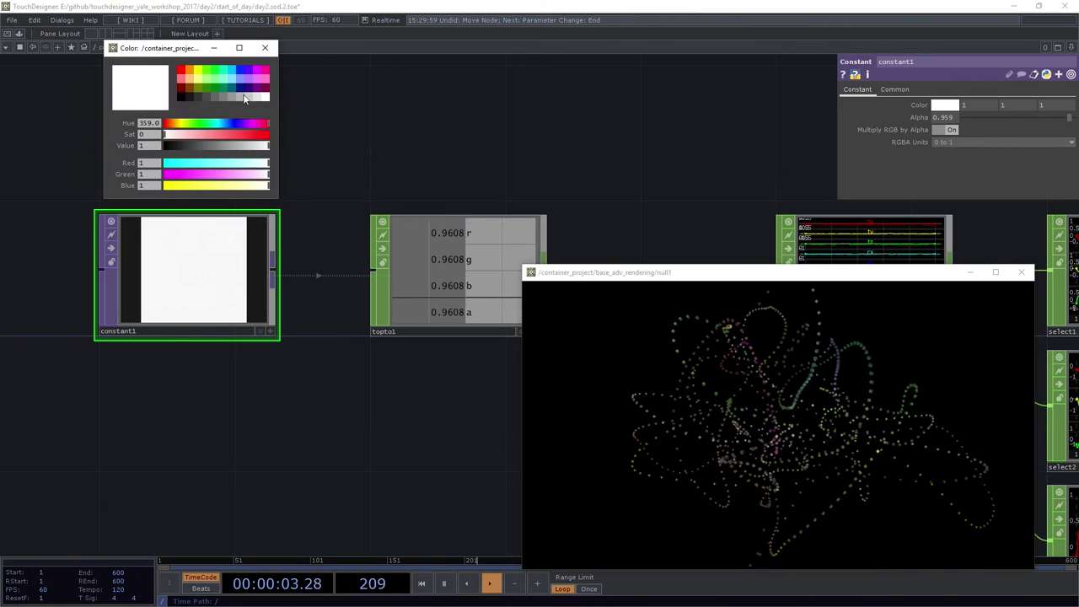
click(197, 76)
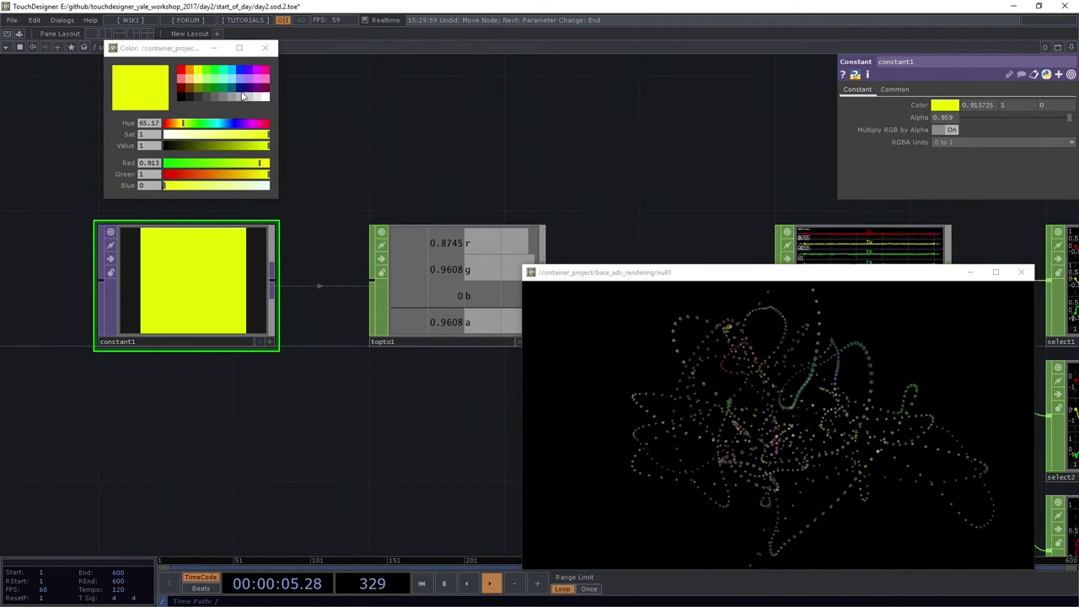
- Change constant1's color to blue with red 0, green about 0.184 and blue 1
click(245, 91)
click(246, 76)
scroll(433, 284, up, 3)
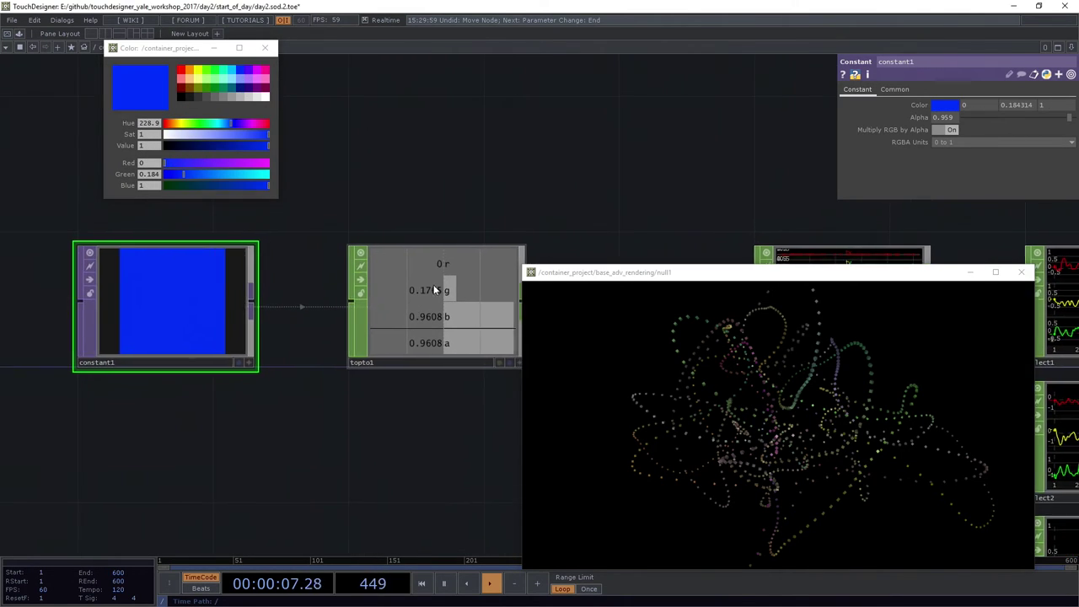
mouse_move(443, 458)
mouse_down()
mouse_move(378, 461)
mouse_move(455, 449)
mouse_up()
middle_drag(456, 448, 295, 444)
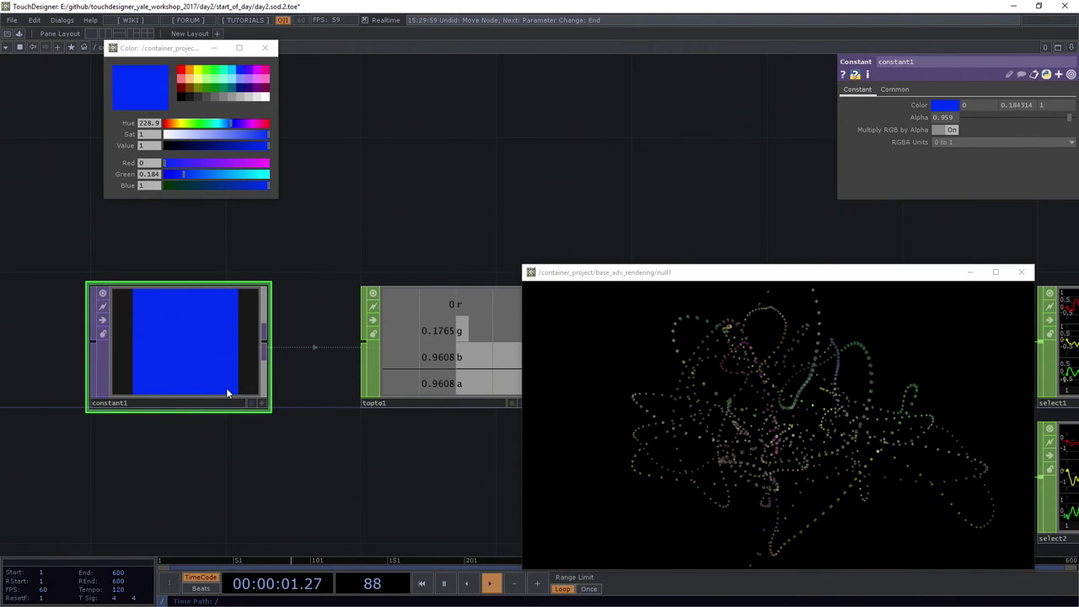